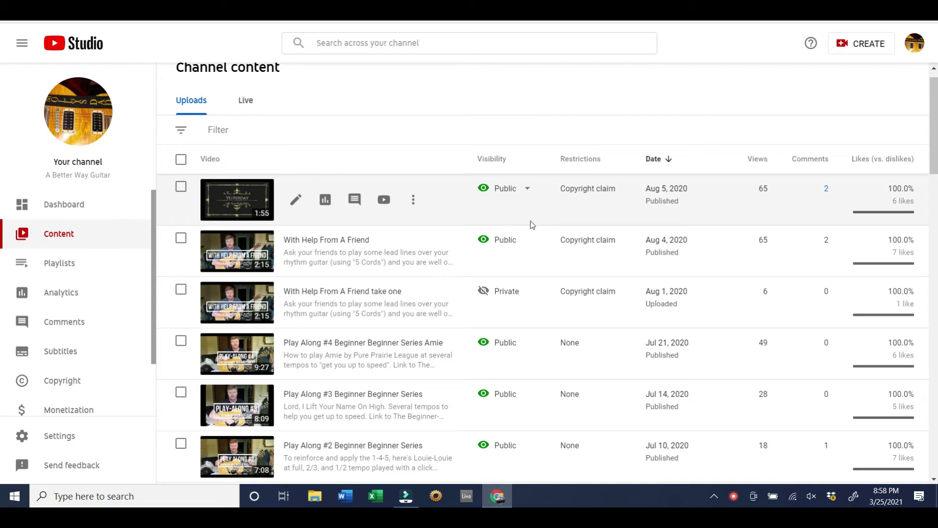
Visit the channel dashboard and reopen the channel's list of uploaded videos
{"action": "mouse_move", "coordinate": [530, 288]}
{"action": "mouse_move", "coordinate": [550, 324]}
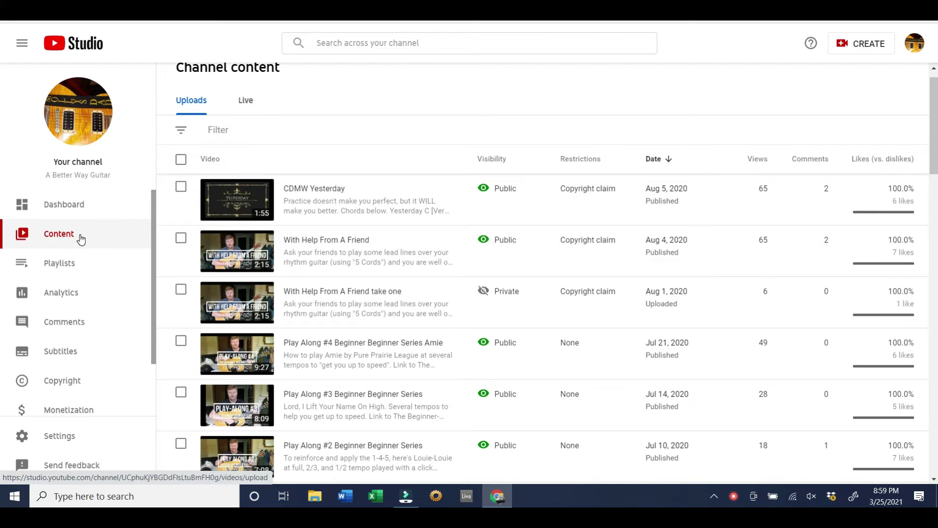
{"action": "left_click", "coordinate": [103, 205]}
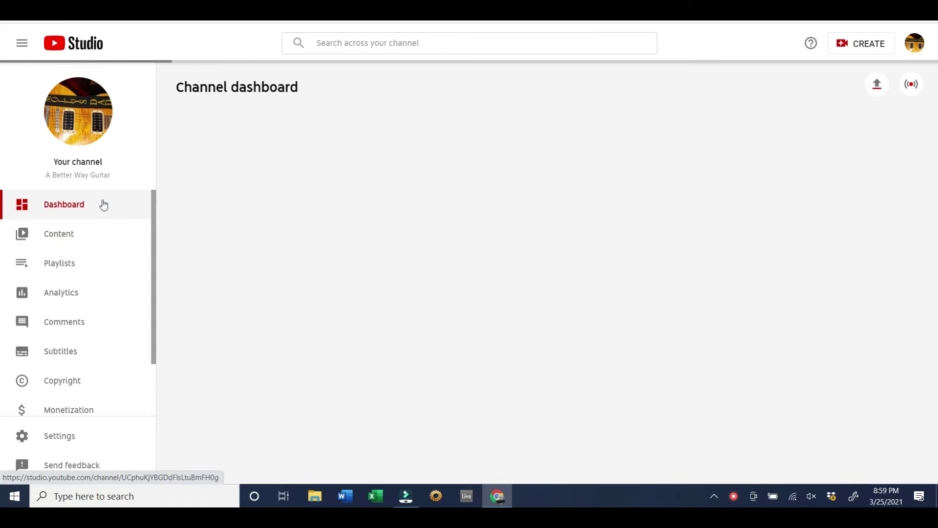
{"action": "left_click", "coordinate": [67, 234]}
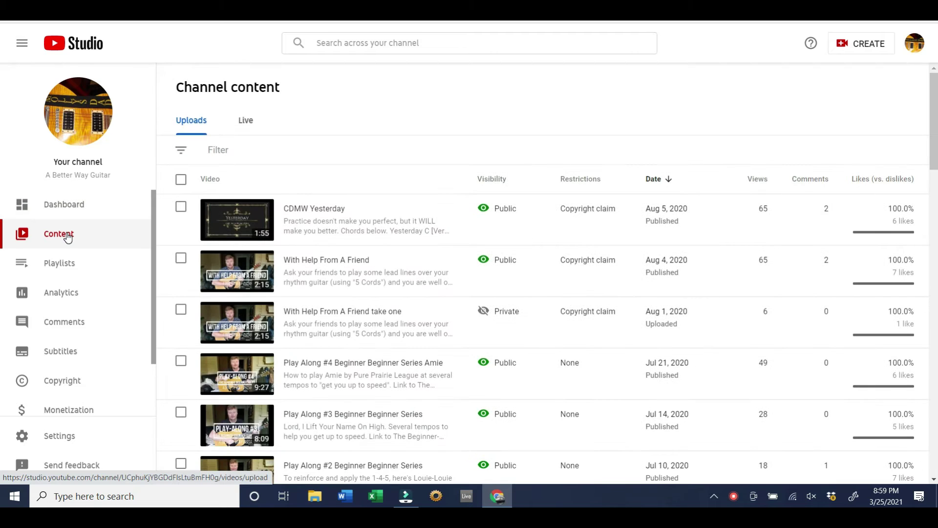
Open the copyright claim details of the CDMW Yesterday video and start a dispute of the claim on Yesterday (2000 Digital Remaster)
{"action": "mouse_move", "coordinate": [344, 237]}
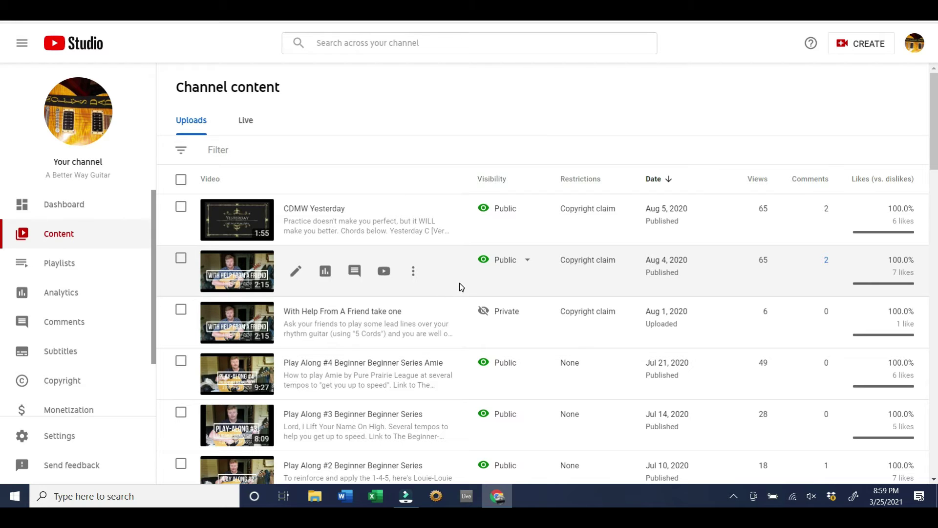
{"action": "mouse_move", "coordinate": [463, 240]}
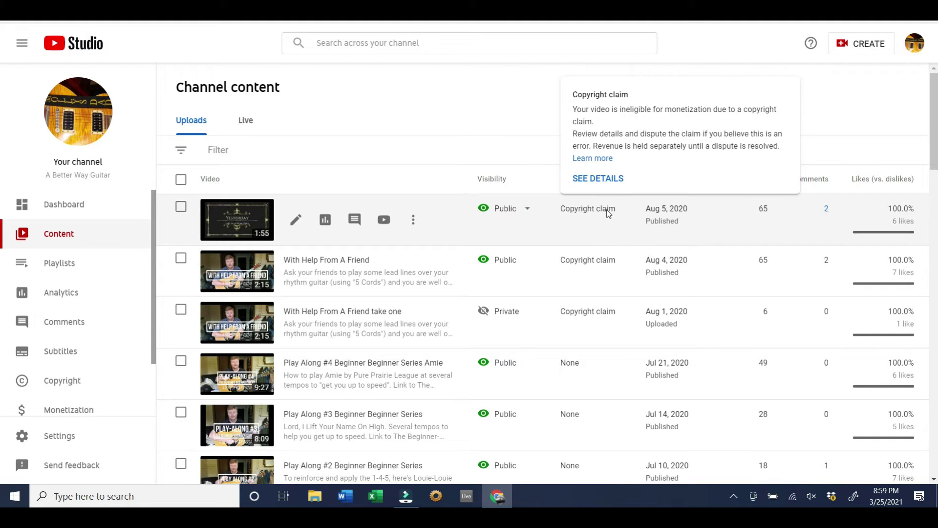
{"action": "left_click", "coordinate": [605, 181]}
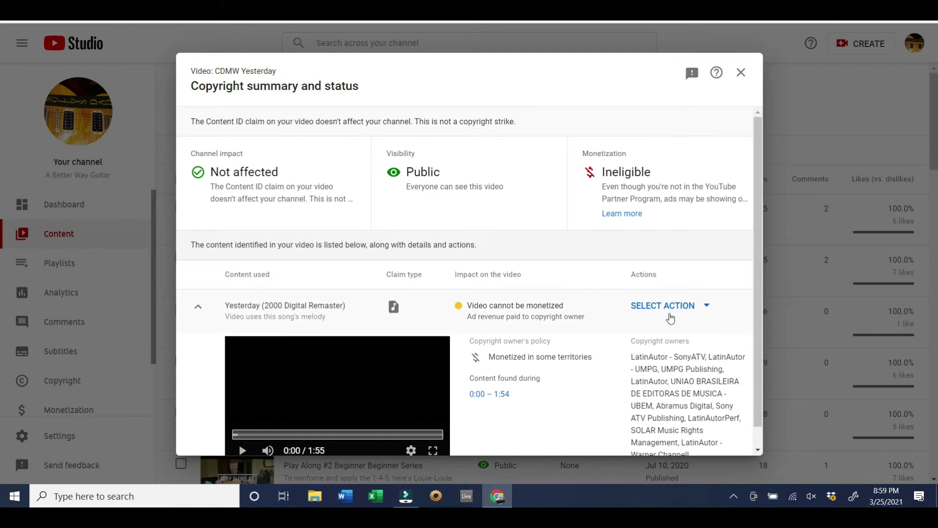
{"action": "scroll", "coordinate": [670, 318], "scroll_direction": "down", "scroll_amount": 1}
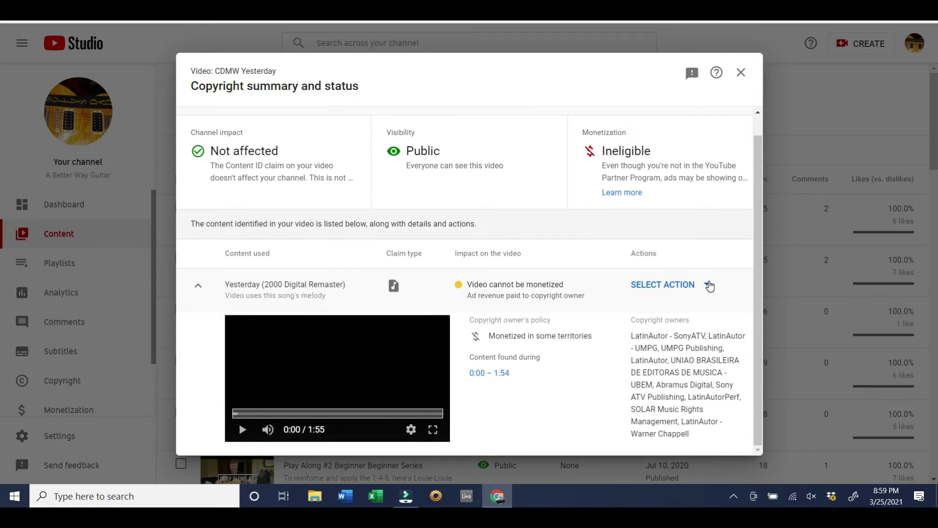
{"action": "left_click", "coordinate": [709, 285]}
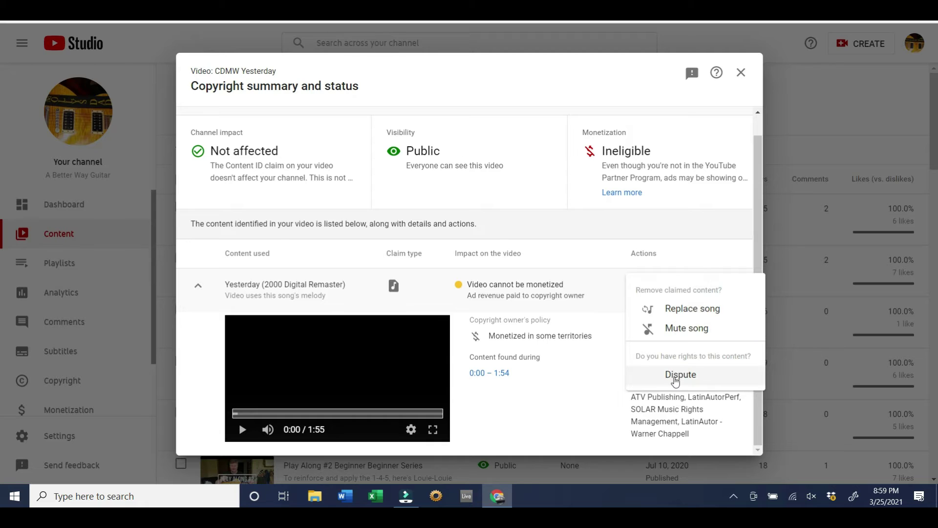
{"action": "left_click", "coordinate": [675, 375]}
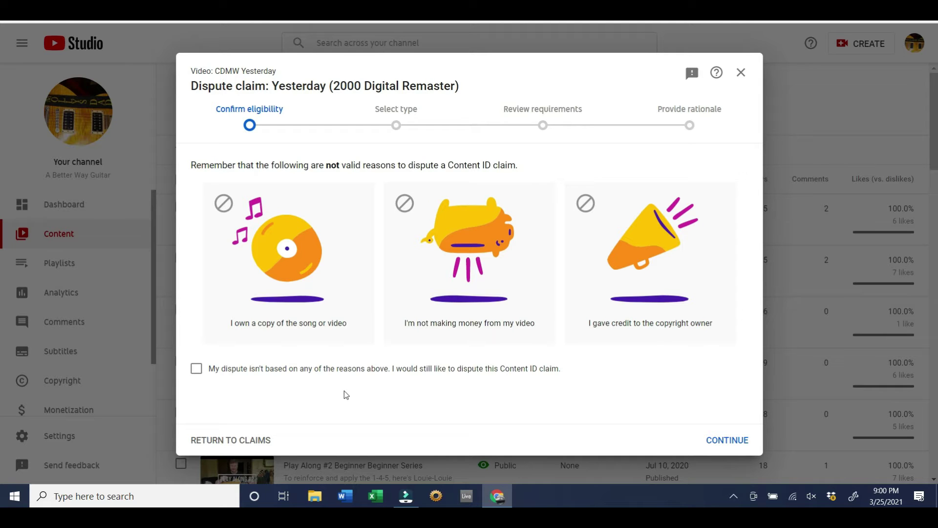
Confirm that the dispute isn't based on the listed invalid reasons and choose Fair use as its main reason
{"action": "left_click", "coordinate": [196, 370]}
{"action": "left_click", "coordinate": [718, 441]}
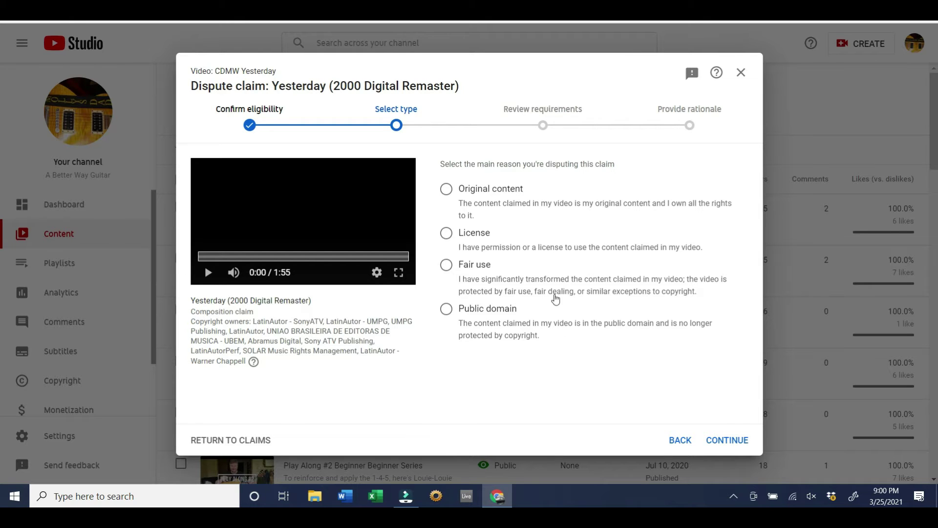
{"action": "left_click", "coordinate": [446, 266]}
{"action": "left_click", "coordinate": [727, 440]}
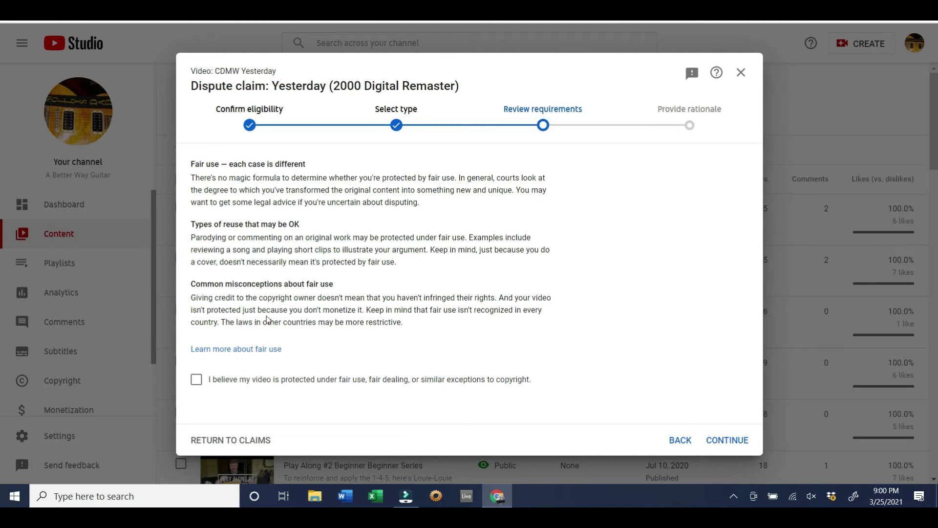
Affirm that the video is protected under fair use and set the type of fair use to Educational video
{"action": "left_click", "coordinate": [196, 381]}
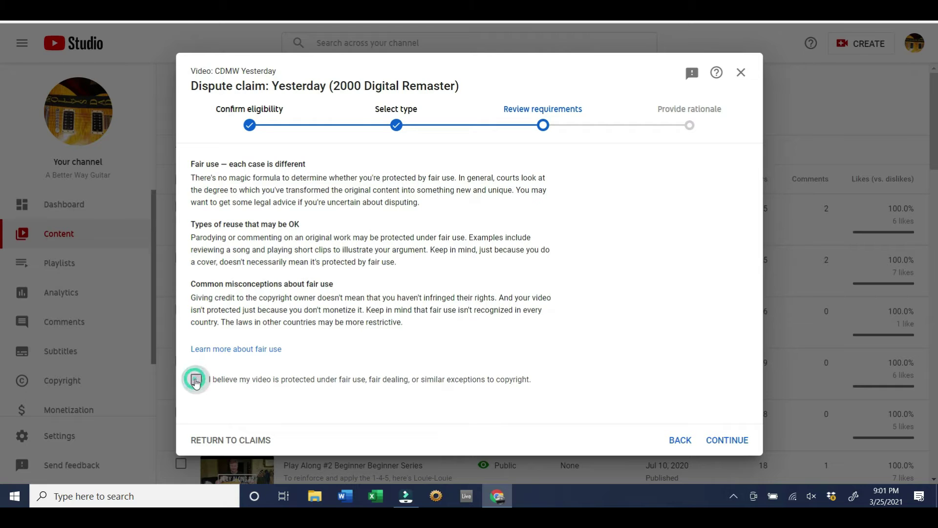
{"action": "left_click", "coordinate": [731, 441]}
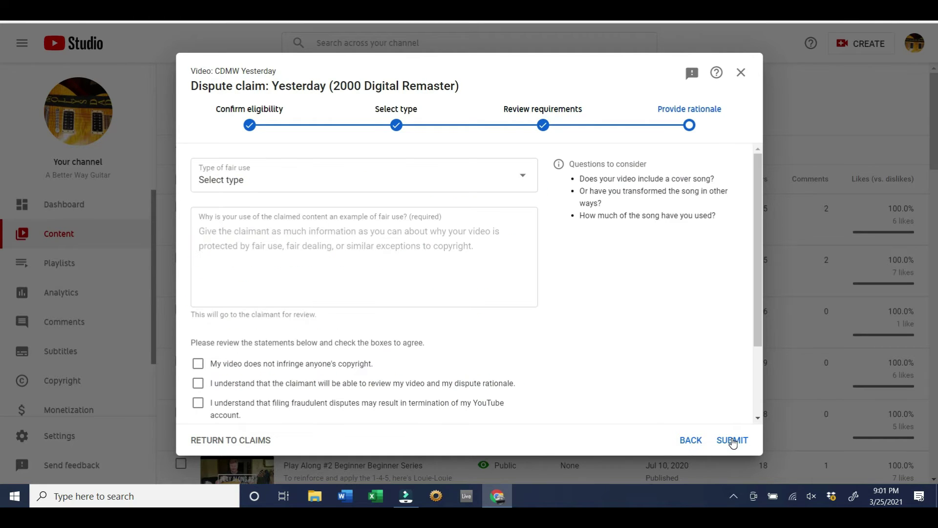
{"action": "left_click", "coordinate": [521, 178]}
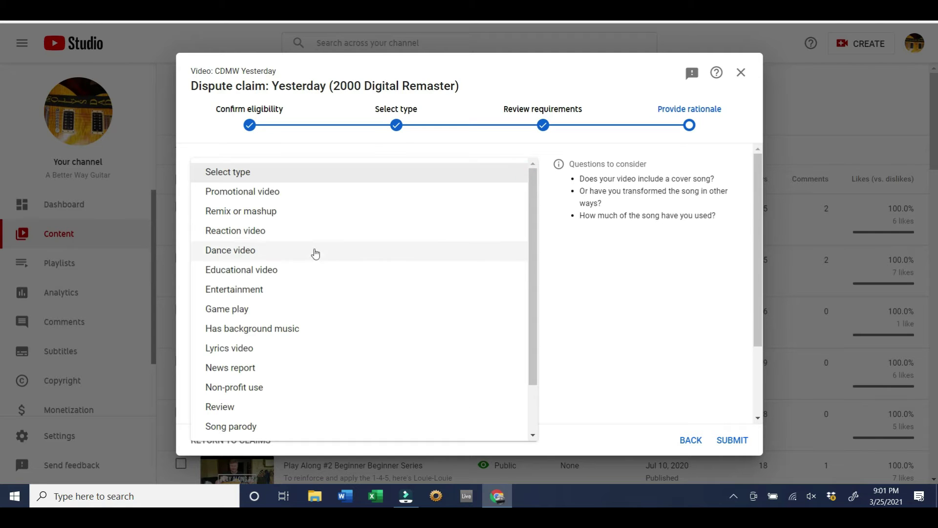
{"action": "left_click", "coordinate": [271, 267]}
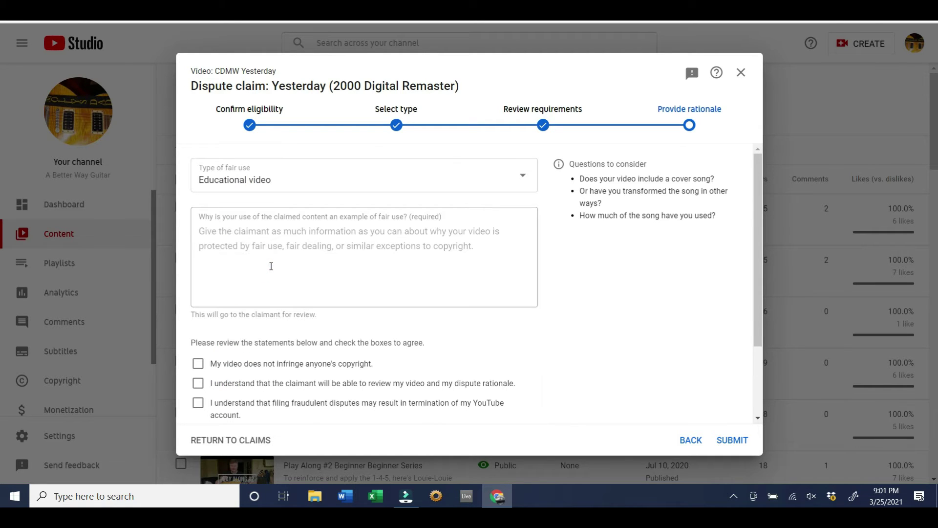
Enter the rationale "The video teaches how to play the song on the guitar. It is my understanding that this is covered under fair use."
{"action": "left_click", "coordinate": [219, 220]}
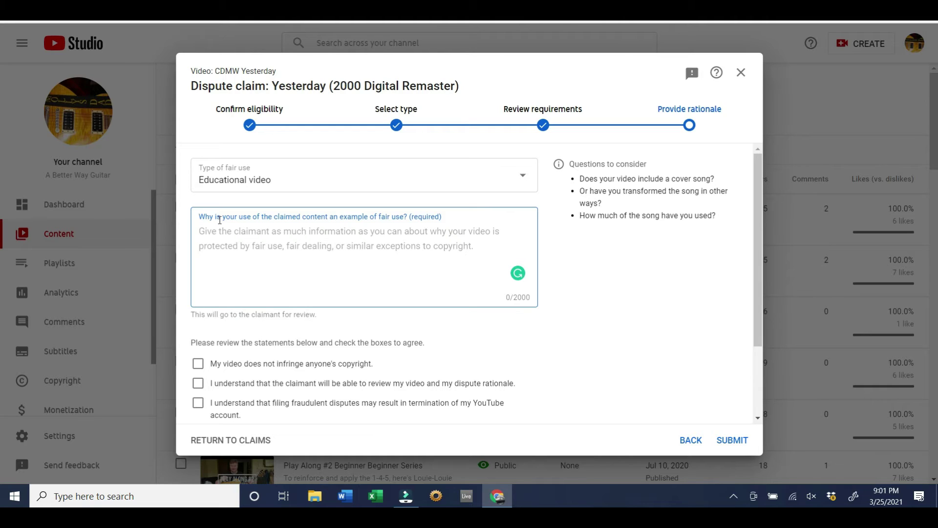
{"action": "type", "text": "The "}
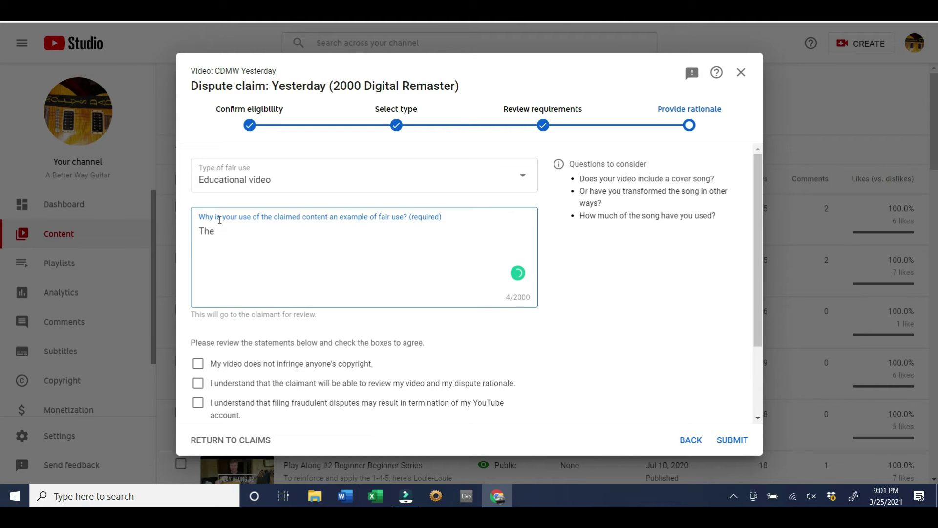
{"action": "type", "text": "video teaches how to play"}
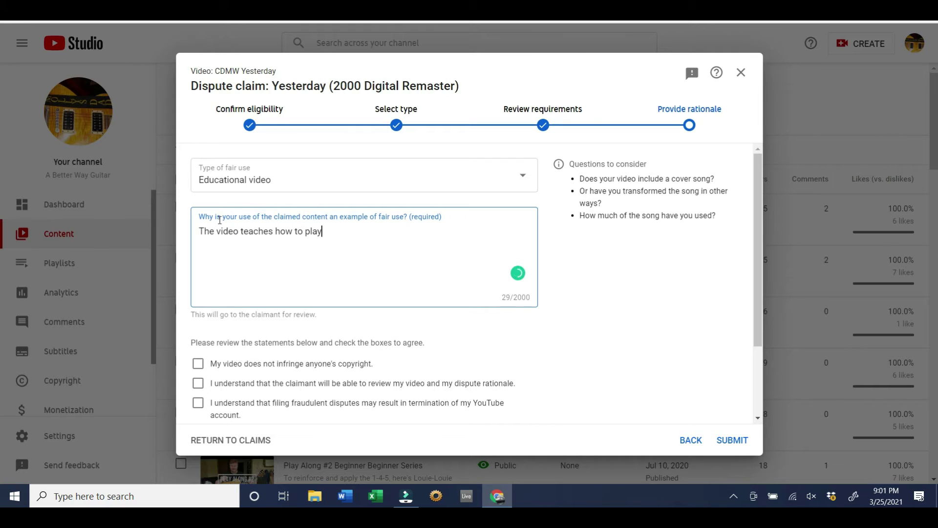
{"action": "type", "text": " the song on guitar. I"}
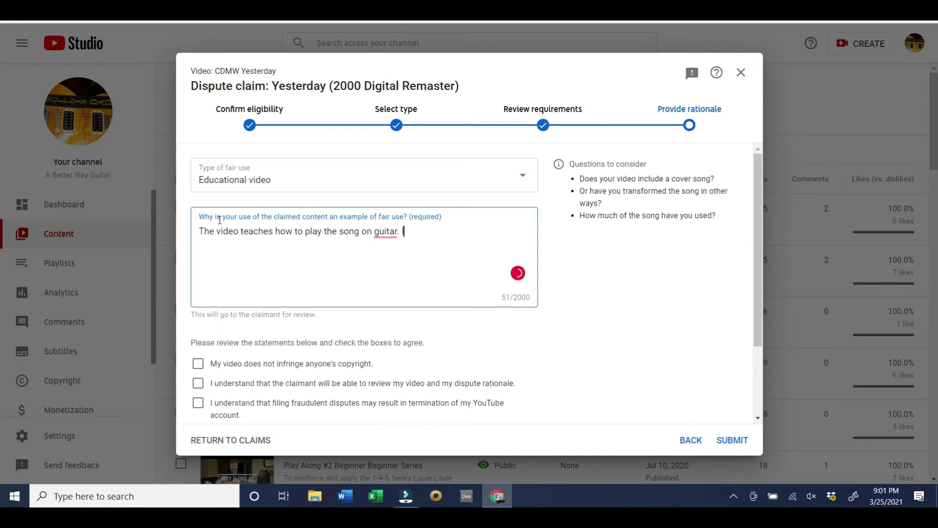
{"action": "type", "text": "t is my understanding that this"}
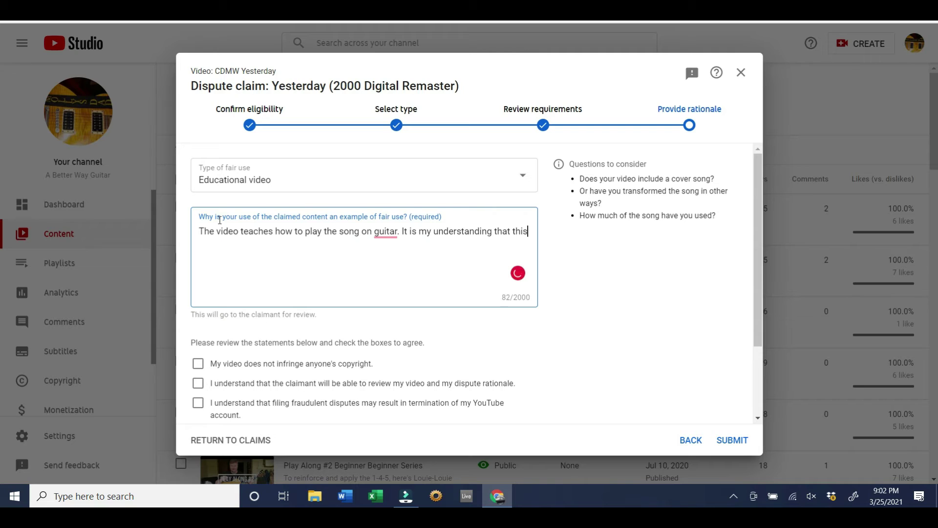
{"action": "type", "text": " is covered under fair use."}
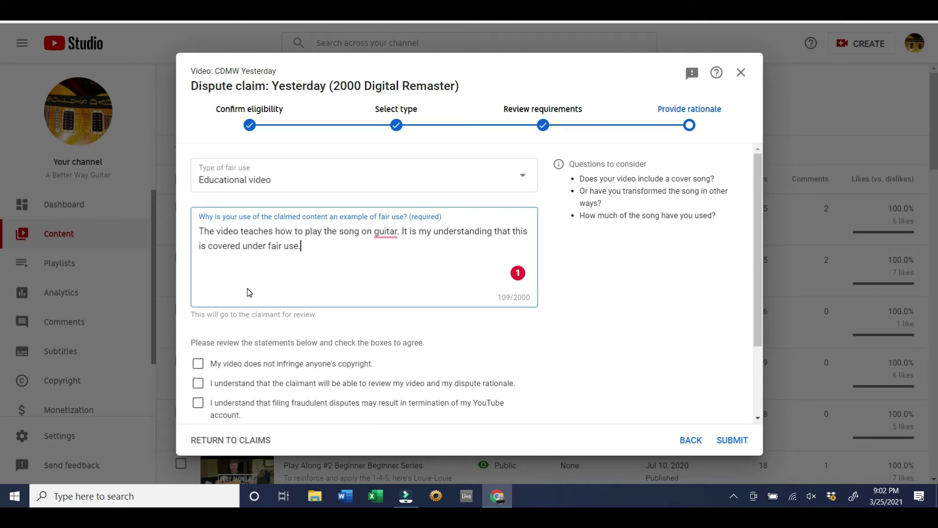
{"action": "mouse_move", "coordinate": [386, 233]}
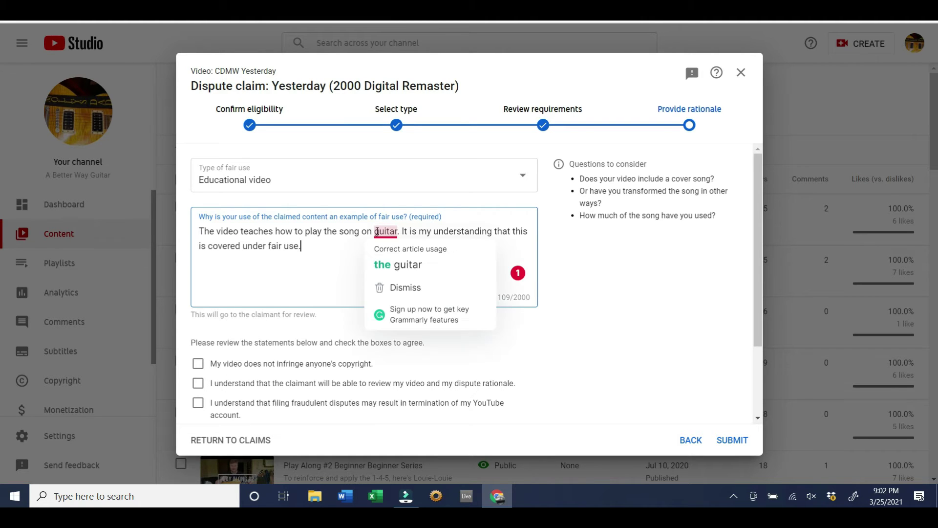
{"action": "left_click", "coordinate": [390, 273]}
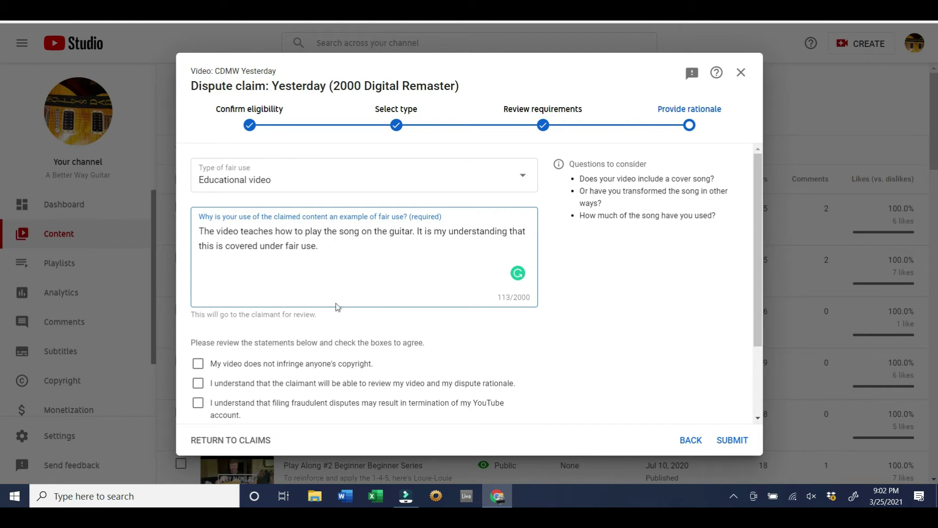
Agree to all three statements on copyright, claimant review and fraudulent disputes, and activate the required signature field
{"action": "scroll", "coordinate": [324, 320], "scroll_direction": "down", "scroll_amount": 2}
{"action": "scroll", "coordinate": [324, 324], "scroll_direction": "down", "scroll_amount": 1}
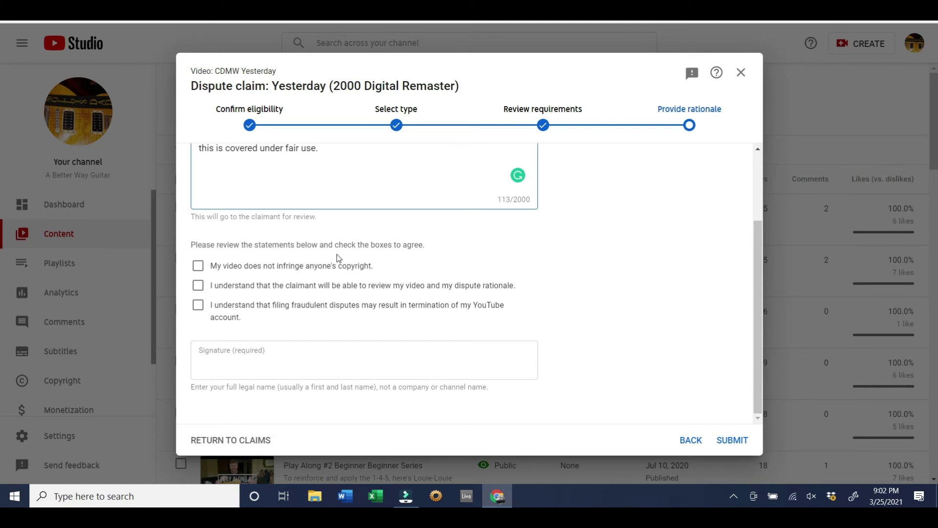
{"action": "left_click", "coordinate": [198, 267]}
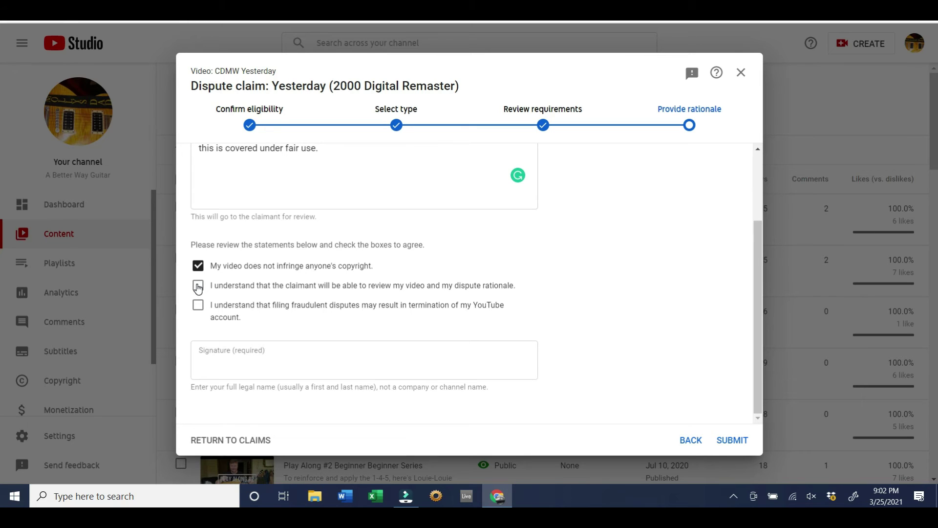
{"action": "left_click", "coordinate": [198, 287]}
{"action": "left_click", "coordinate": [198, 307]}
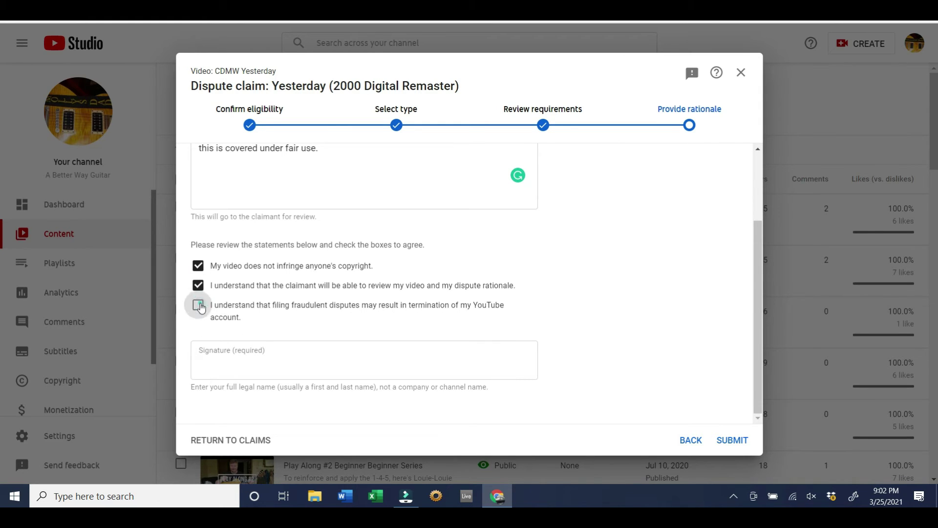
{"action": "left_click", "coordinate": [214, 358]}
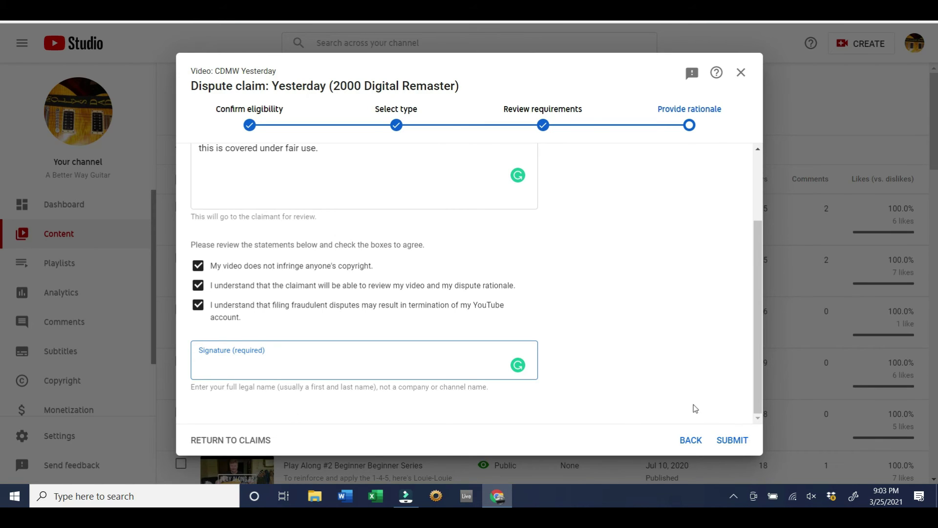
Return to the eligibility stage, clear its confirmation, and close the dispute without submitting it
{"action": "left_click", "coordinate": [691, 441]}
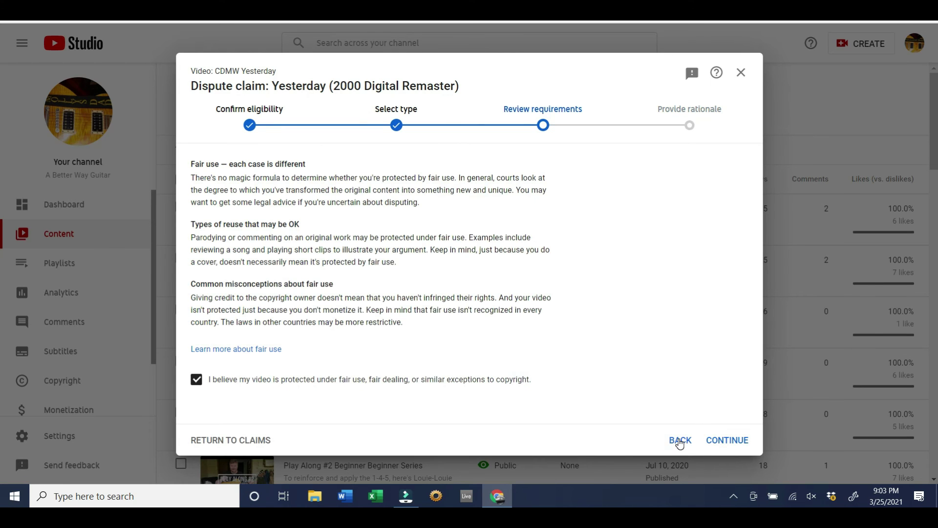
{"action": "left_click", "coordinate": [679, 441]}
{"action": "left_click", "coordinate": [680, 441]}
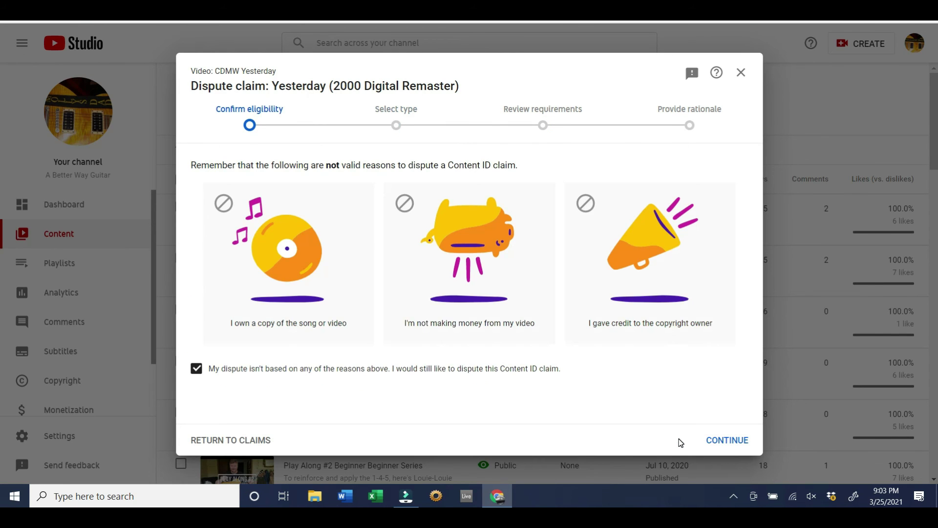
{"action": "left_click", "coordinate": [196, 369]}
{"action": "left_click", "coordinate": [257, 440]}
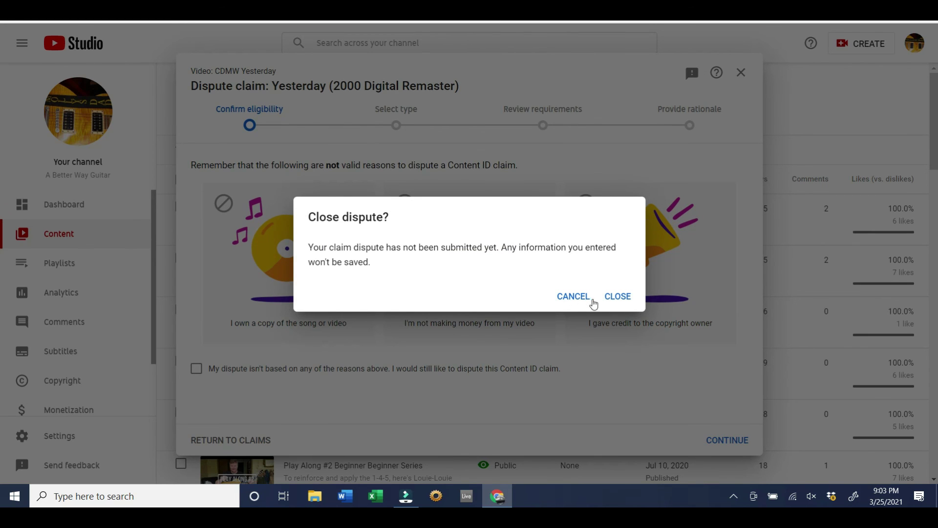
{"action": "left_click", "coordinate": [618, 299]}
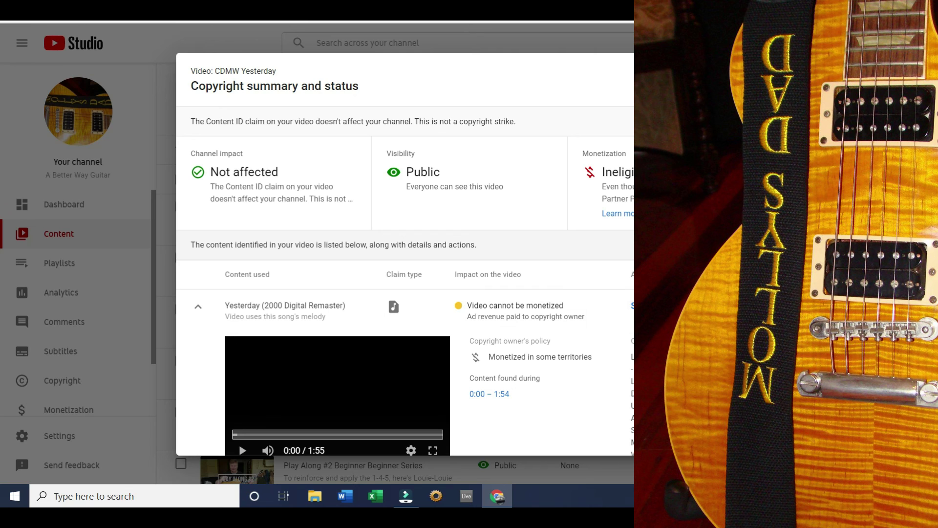
Close the copyright summary of the CDMW Yesterday video and show the desktop
{"action": "key", "text": "Escape"}
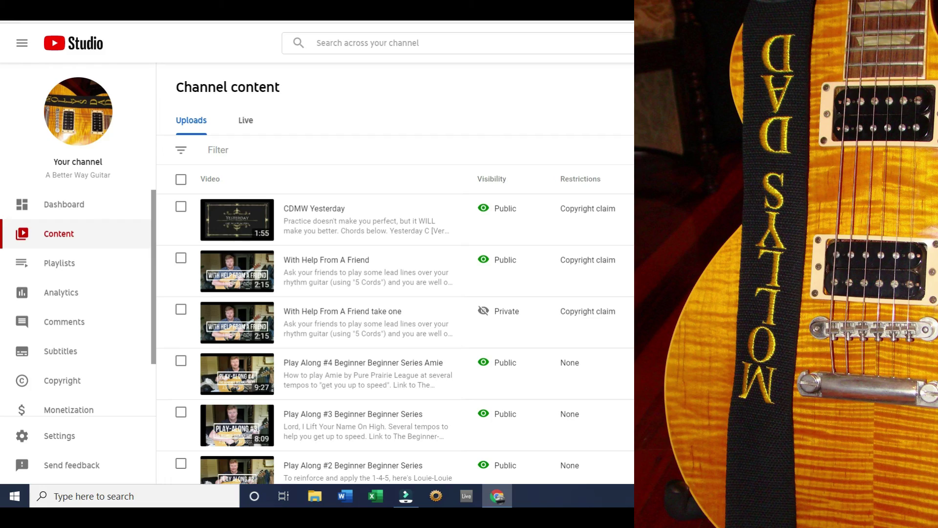
{"action": "key", "text": "super+d"}
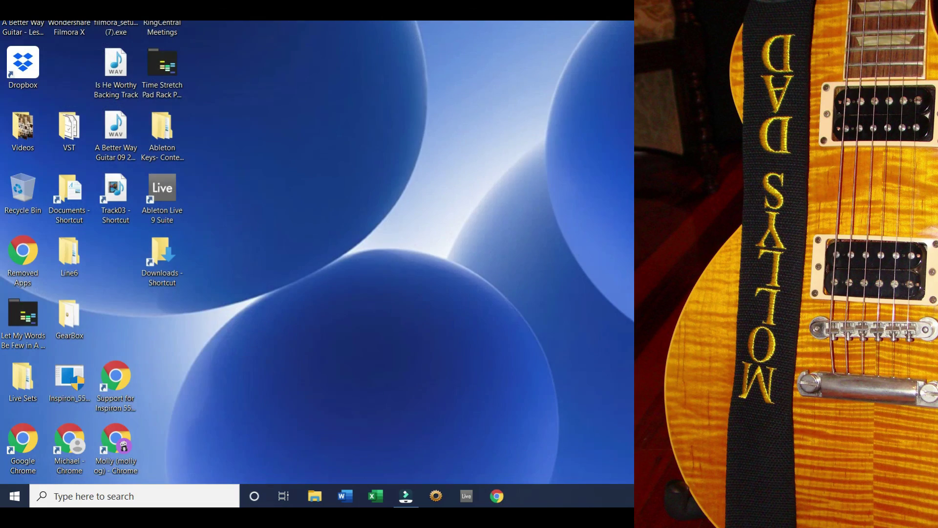